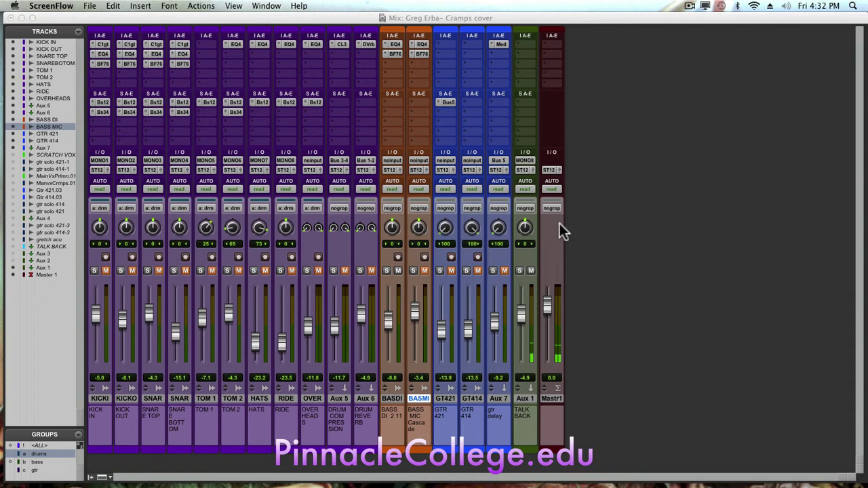
Open the BF76 peak limiter plug-in window on the BASS DI channel
left_click(392, 54)
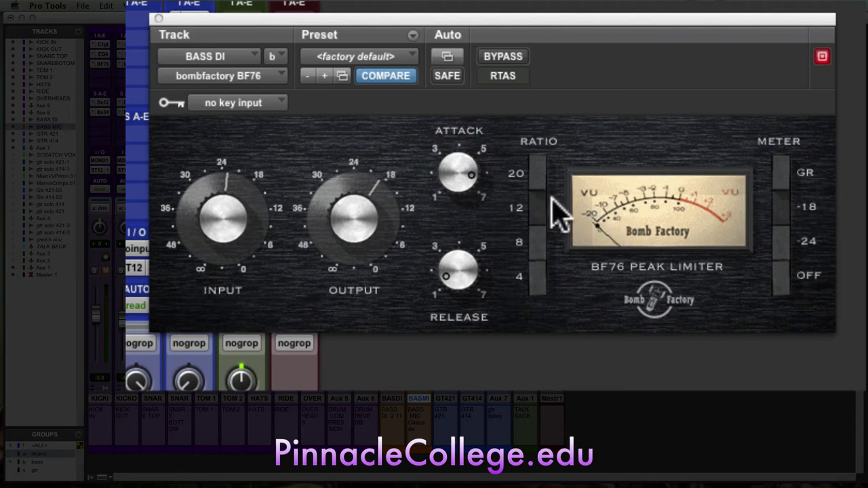
Show gain reduction on the BF76 meter, bypass it, and raise BASS DI to -1.0 dB
left_click(782, 173)
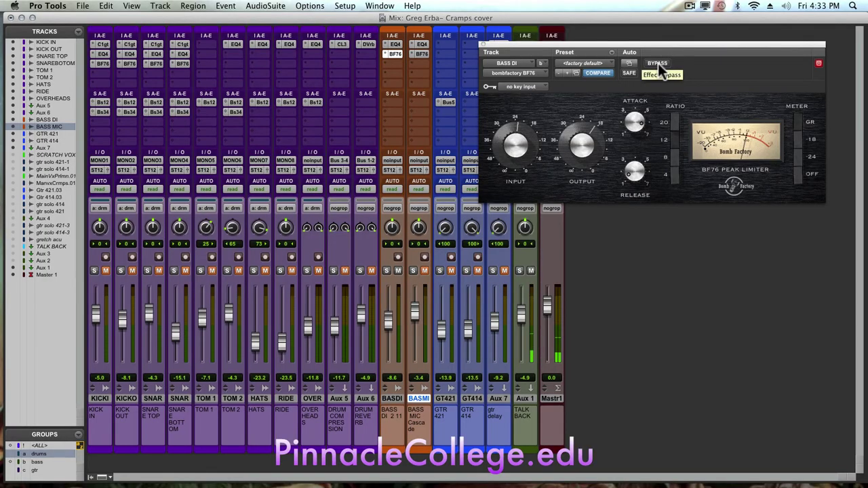
left_click(658, 63)
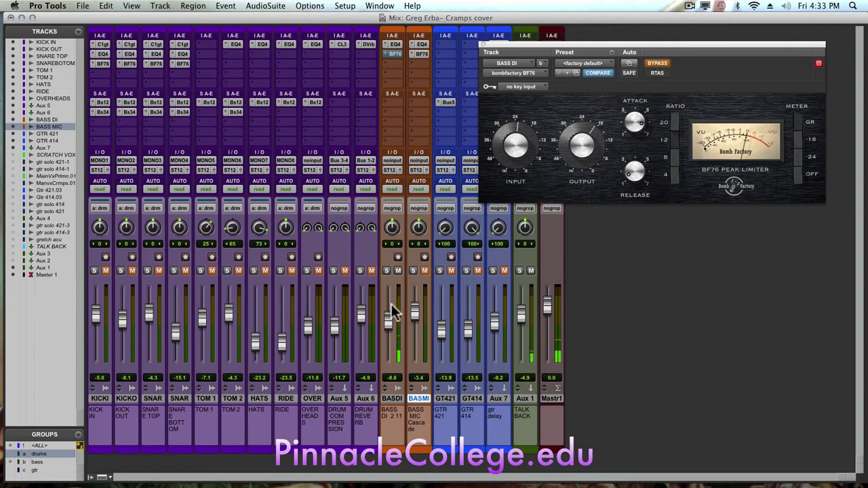
left_click_drag(389, 315, 389, 303)
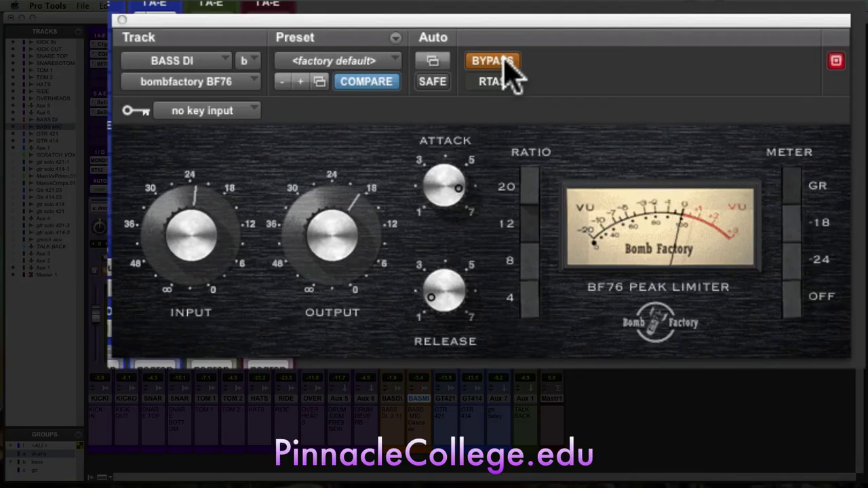
left_click(657, 62)
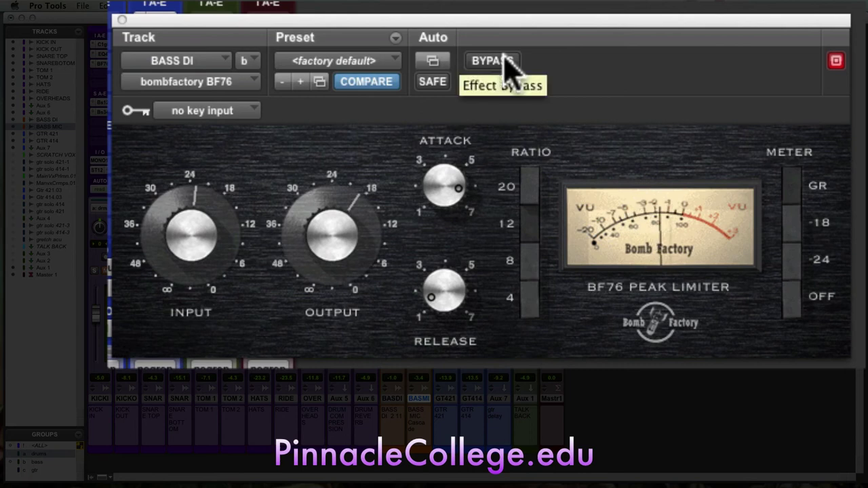
Toggle the BASS DI BF76 bypass on and off, leaving the limiter active
left_click(510, 63)
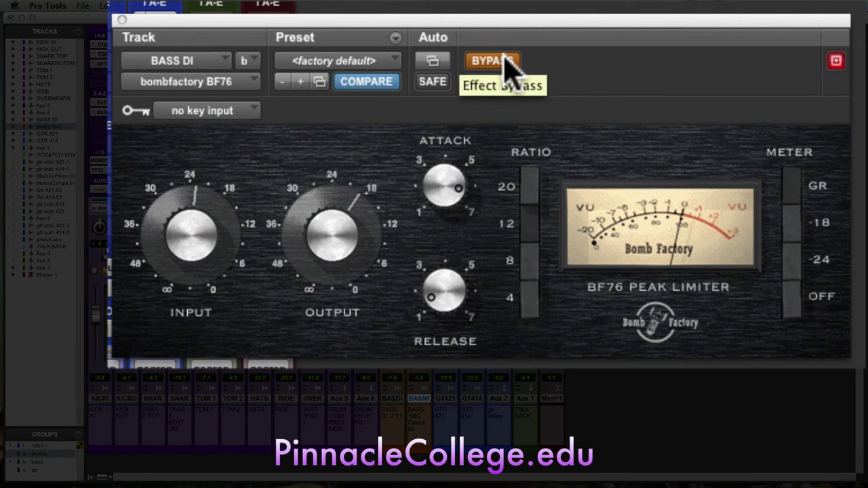
left_click(507, 59)
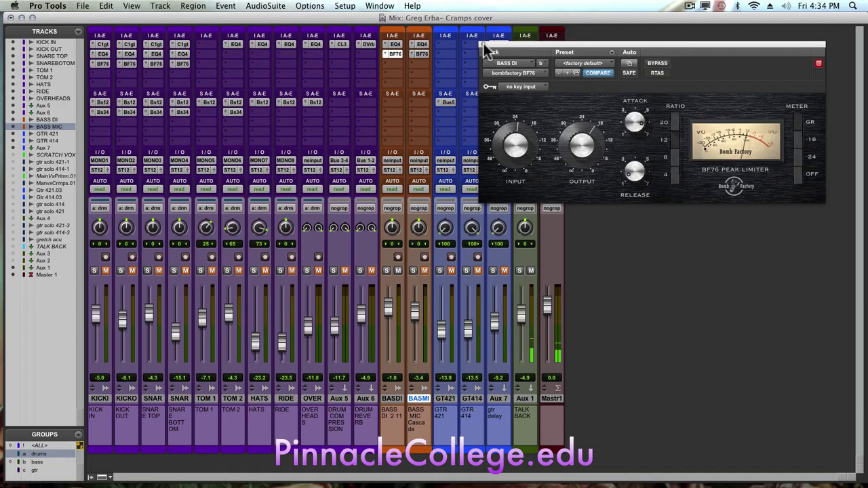
Reopen the BASS DI BF76, bypass both bass limiters, then re-enable BASS MIC and BASS DI
left_click(483, 43)
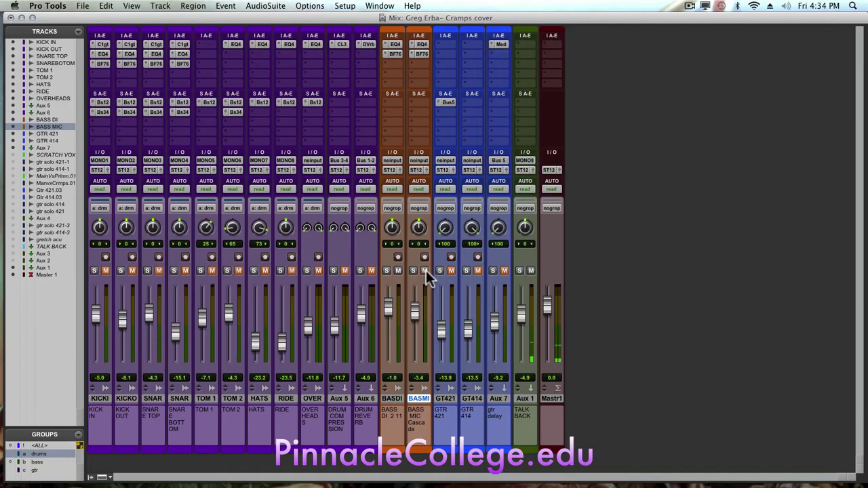
left_click(400, 52)
left_click(420, 54)
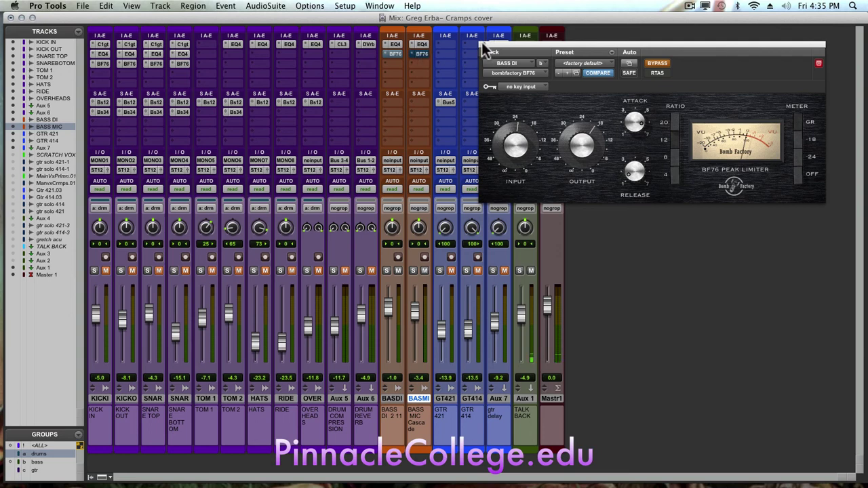
left_click_drag(511, 43, 599, 42)
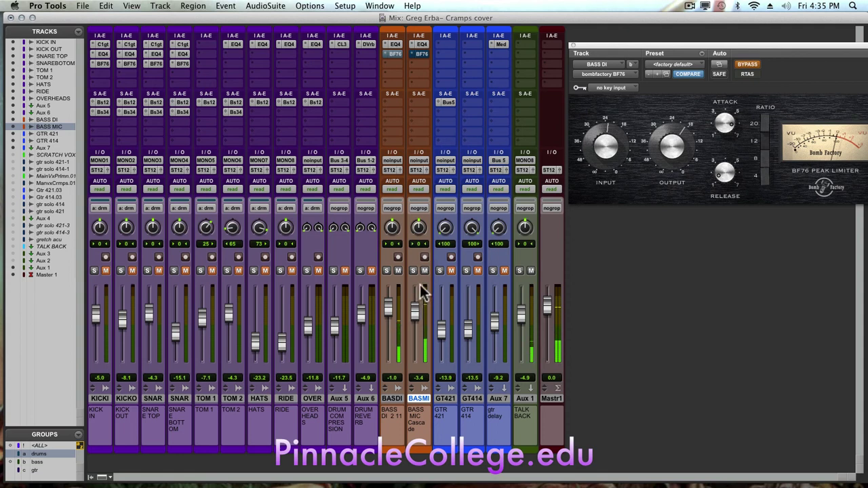
left_click(422, 55)
left_click(395, 53)
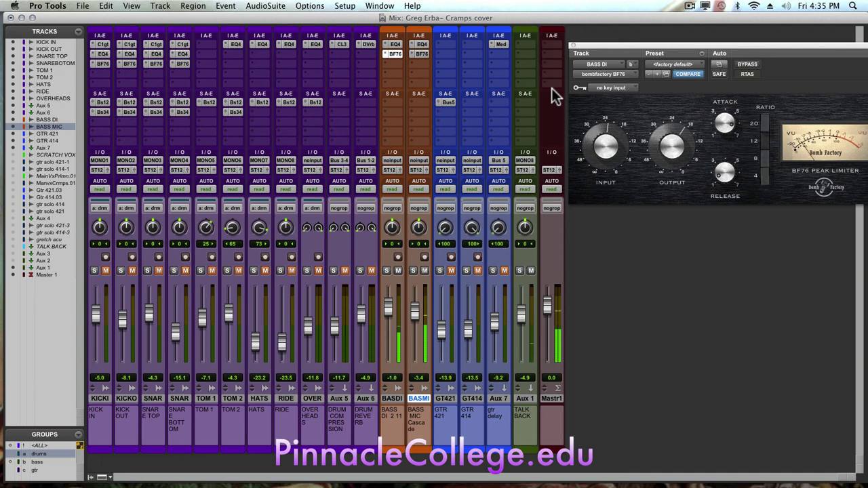
Close the BF76 window, toggle Aux 5/Aux 6 mutes, and unmute the drums and both basses
left_click(573, 46)
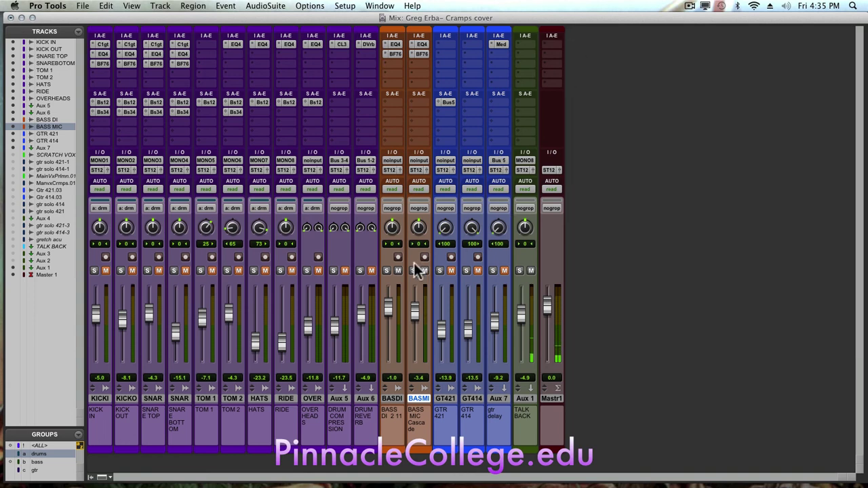
left_click(371, 271)
left_click(345, 270)
left_click(185, 270)
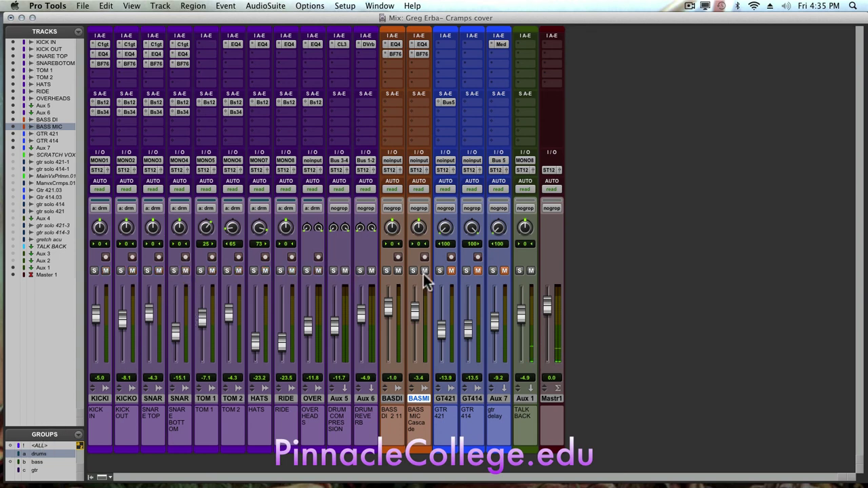